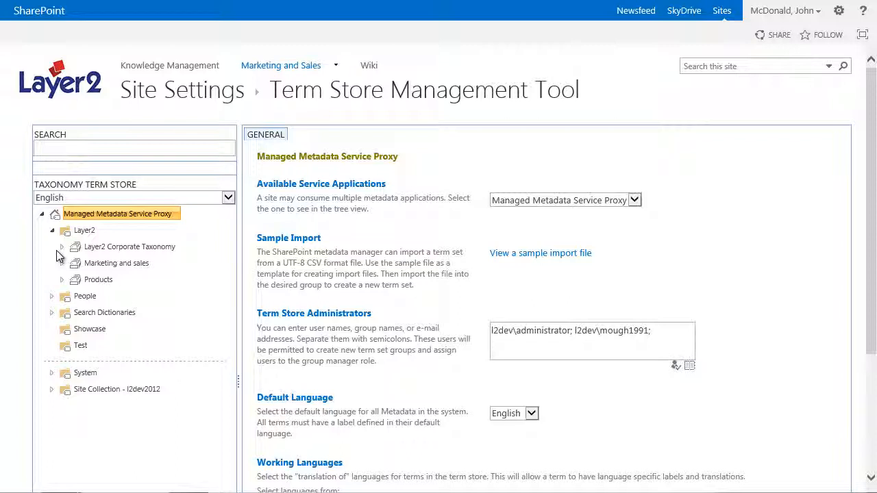
Examine the Marketing and sales term set in the term store, expanding its Event and Public Relations terms.
left_click(61, 265)
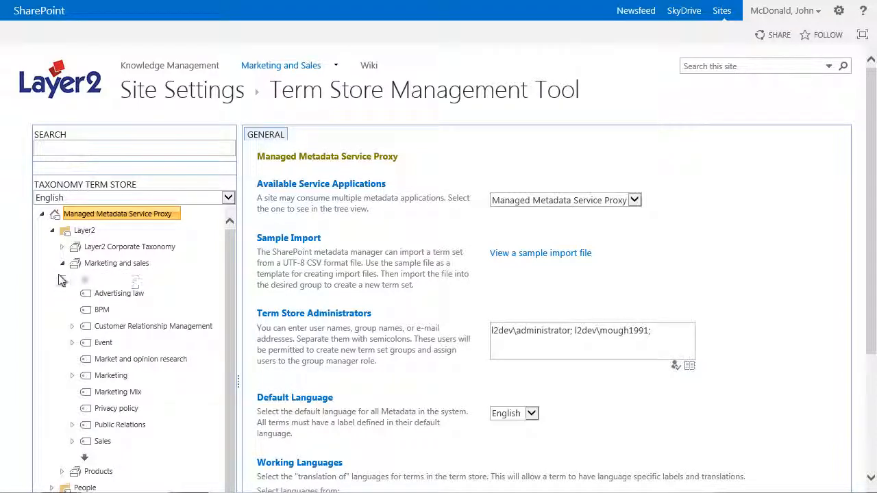
left_click(72, 344)
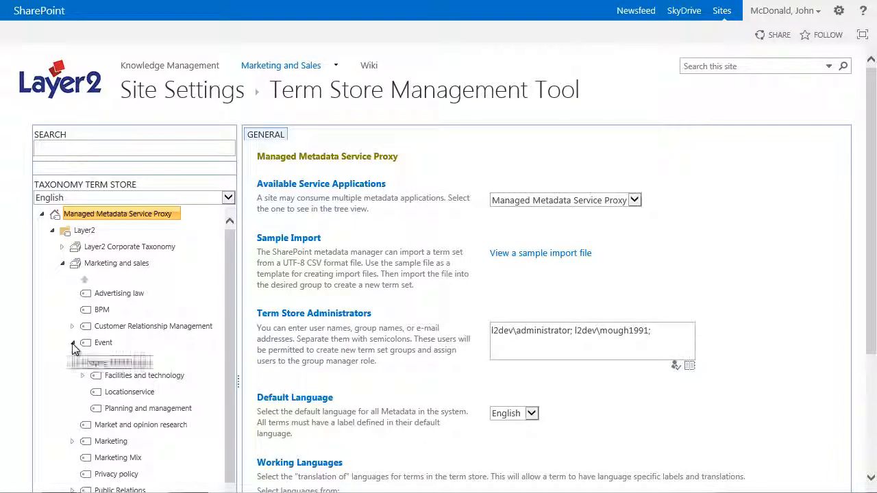
scroll(60, 366, "down", 1)
scroll(58, 361, "down", 1)
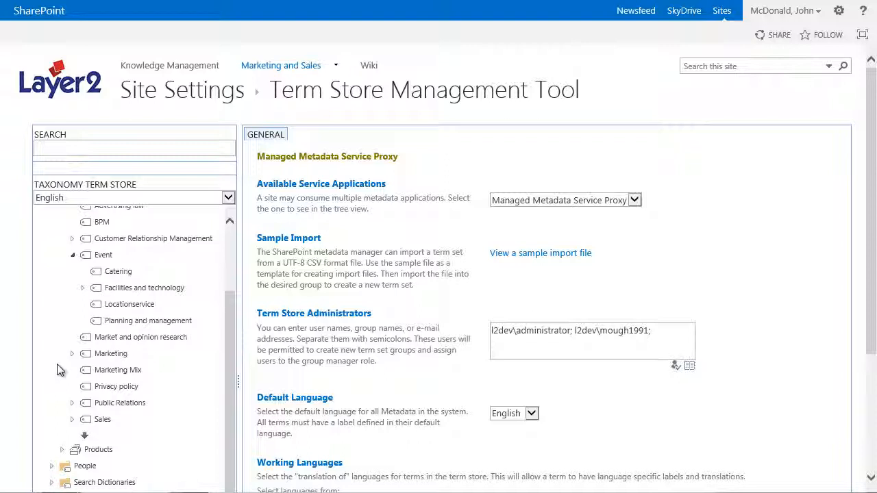
left_click(73, 404)
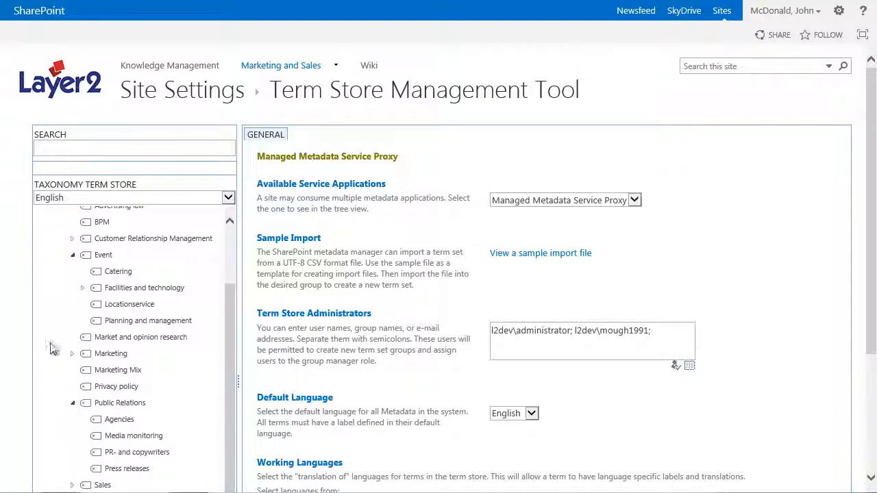
scroll(50, 348, "down", 2)
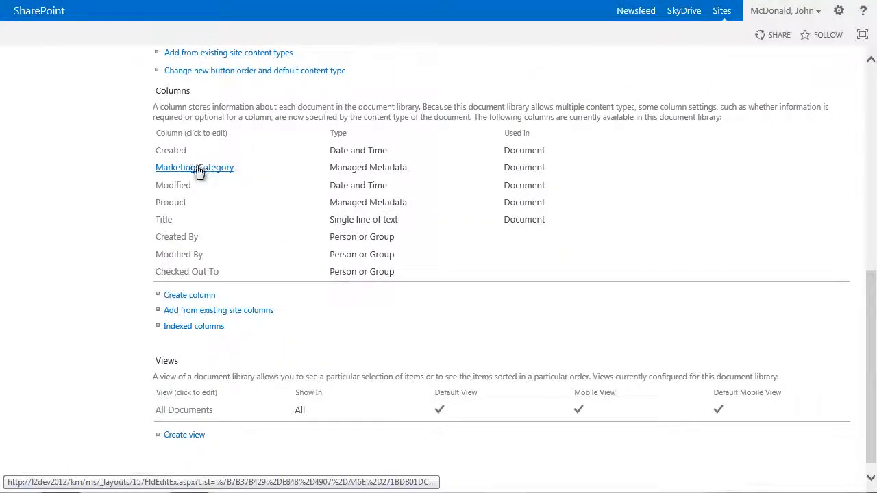
Open the document library's Marketing Category column settings and review its multiple-value, display format and term set options.
left_click(199, 170)
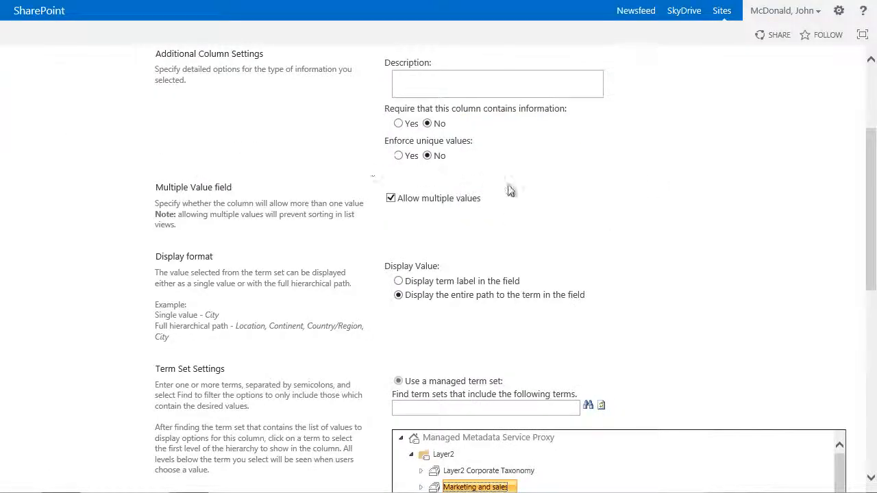
scroll(732, 186, "down", 3)
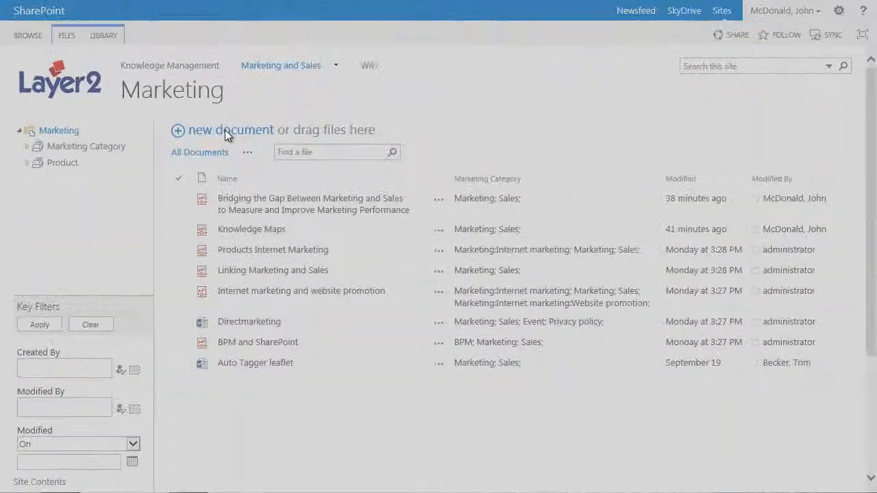
Upload Direct marketing.pdf from the Downloads folder to the Marketing library and open the term picker for its Marketing Category.
left_click(225, 130)
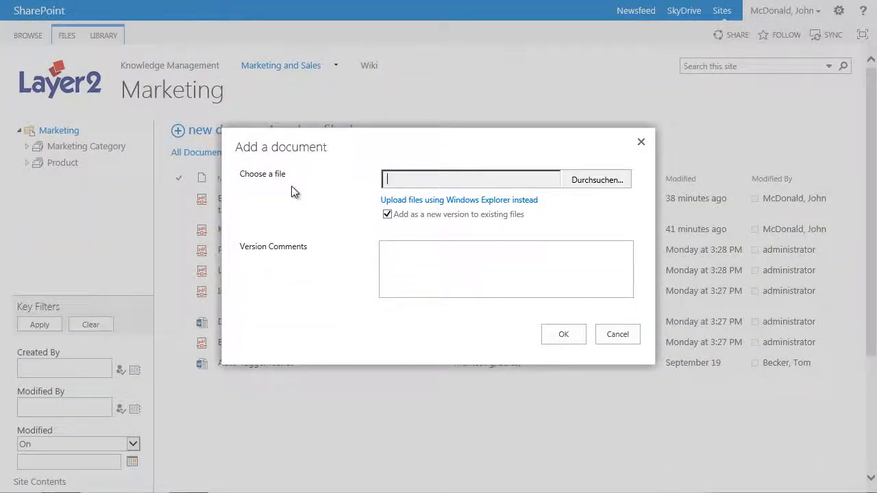
left_click(597, 180)
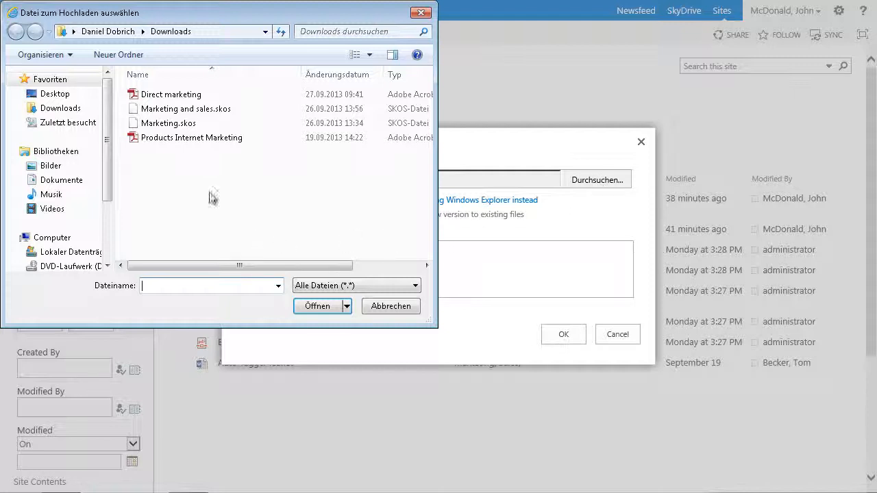
left_click(174, 97)
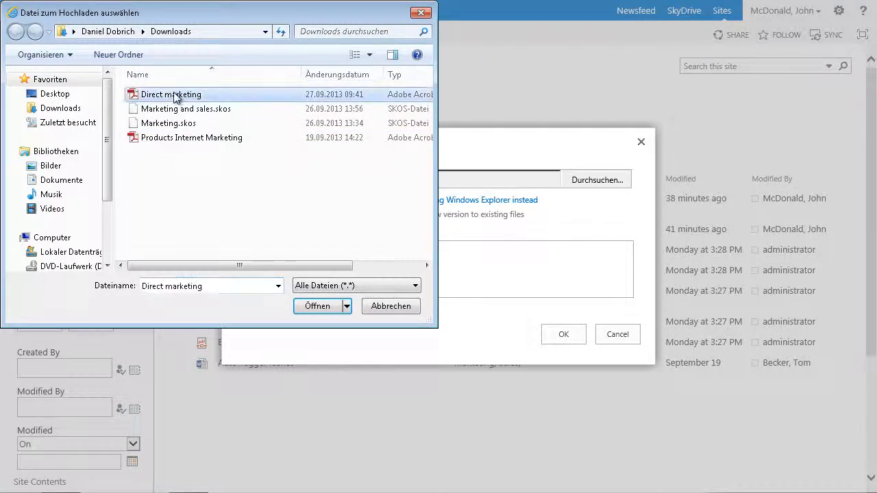
left_click(316, 305)
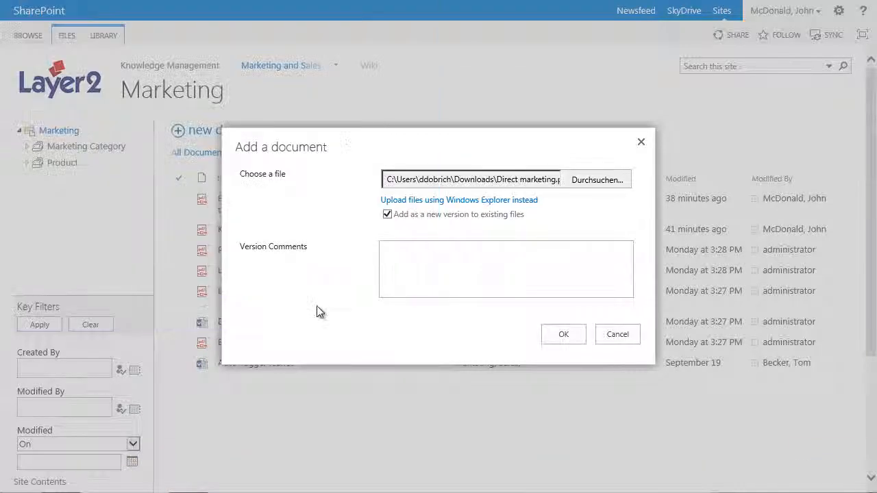
left_click(563, 335)
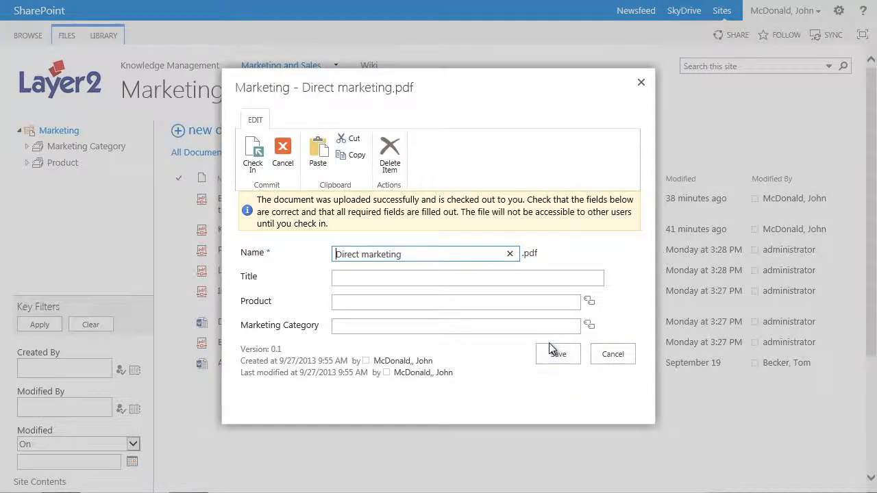
left_click(589, 327)
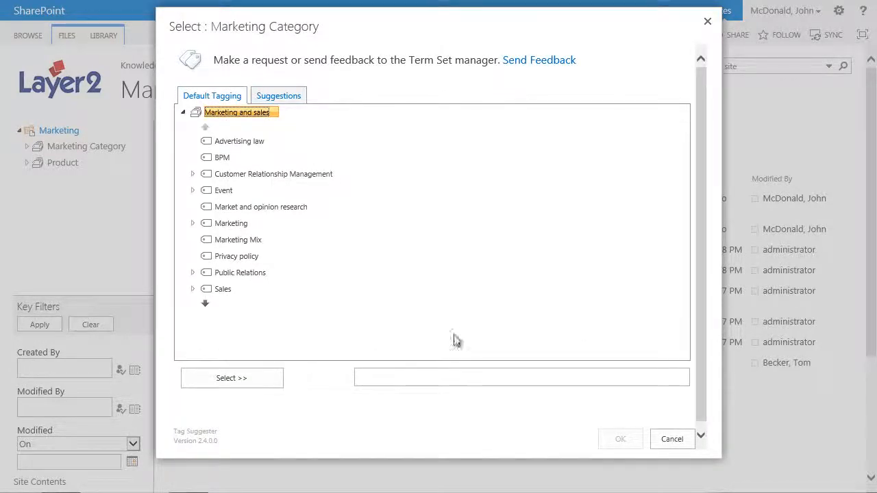
Try adding the Direct marketing and Sales terms from the default term tree, and clear the chosen terms again.
left_click(193, 224)
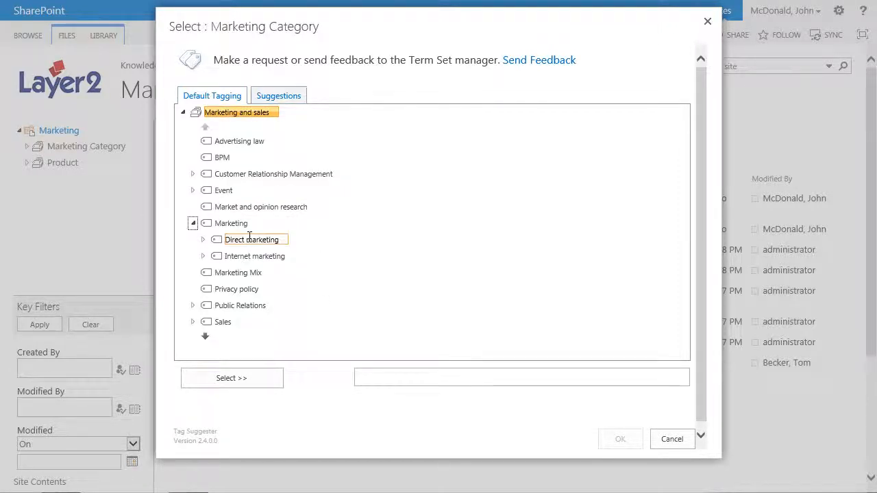
left_click(250, 241)
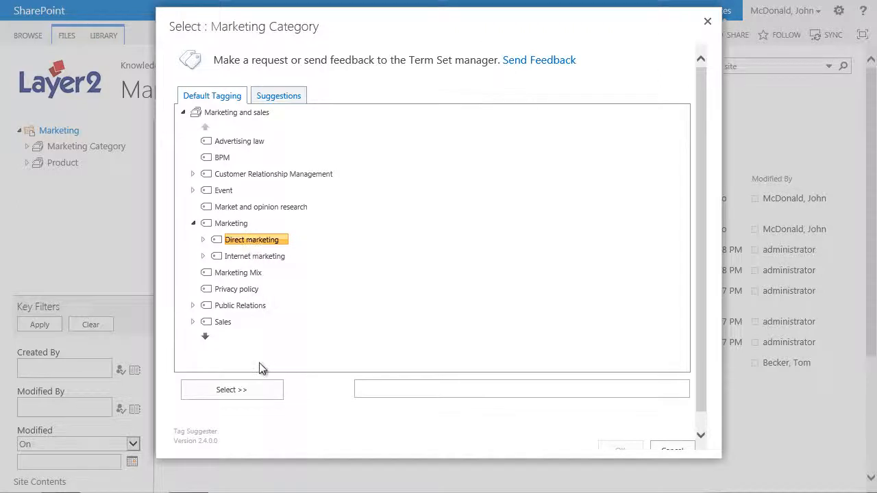
left_click(259, 391)
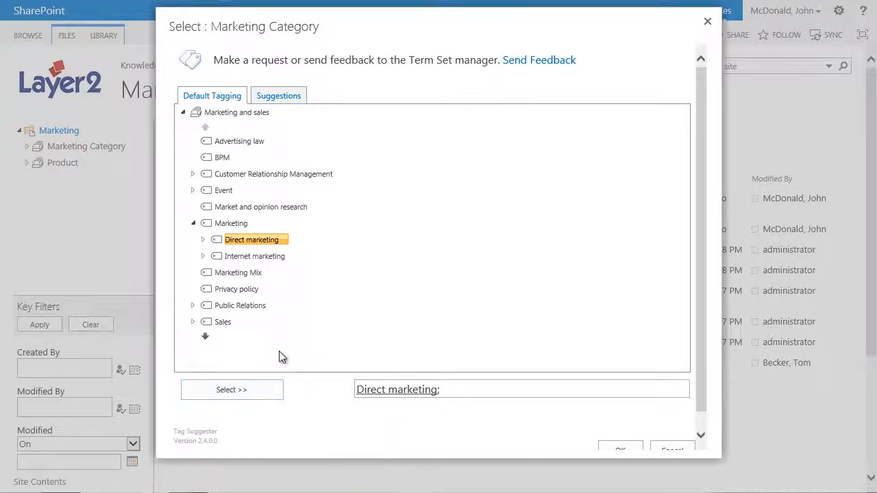
left_click(227, 323)
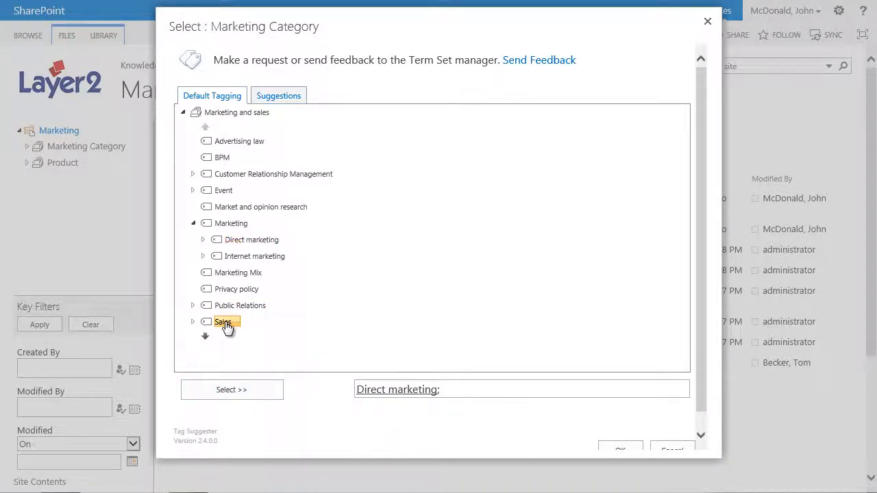
left_click(249, 390)
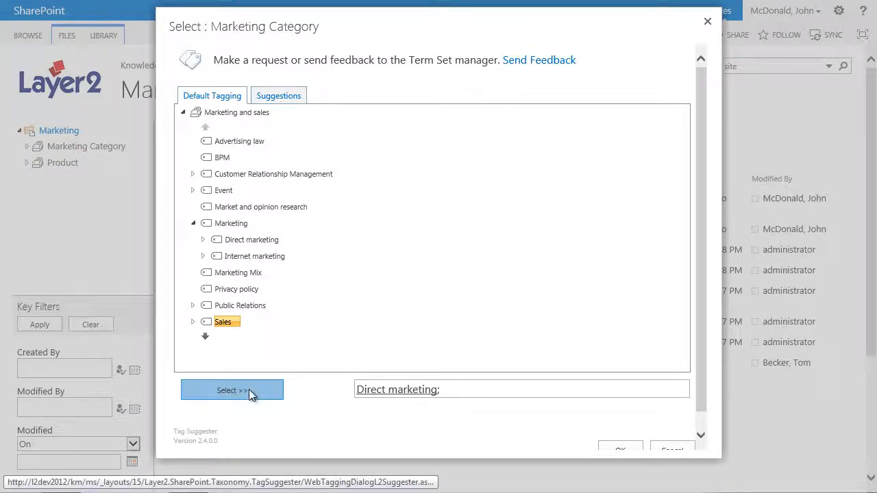
left_click_drag(703, 274, 699, 298)
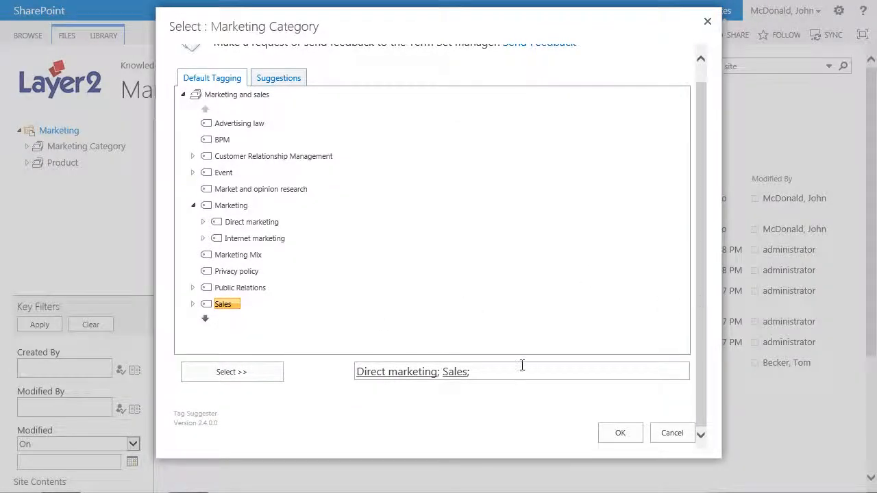
left_click_drag(492, 372, 326, 381)
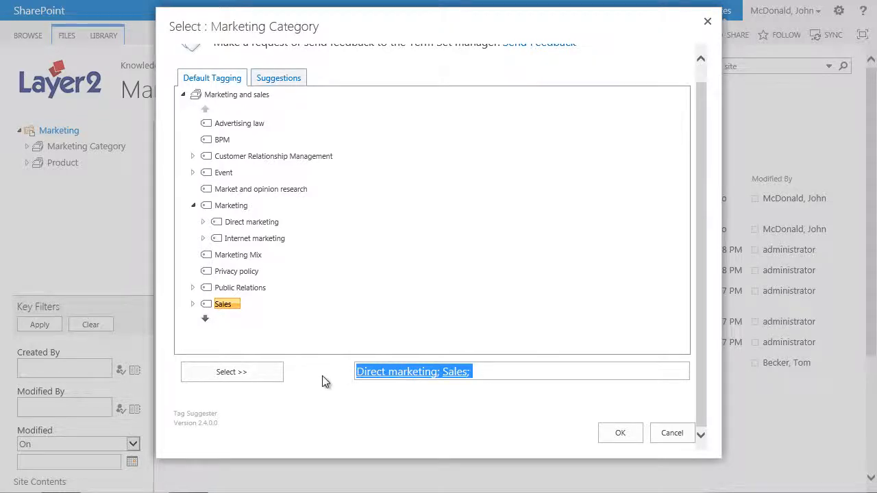
key("Delete")
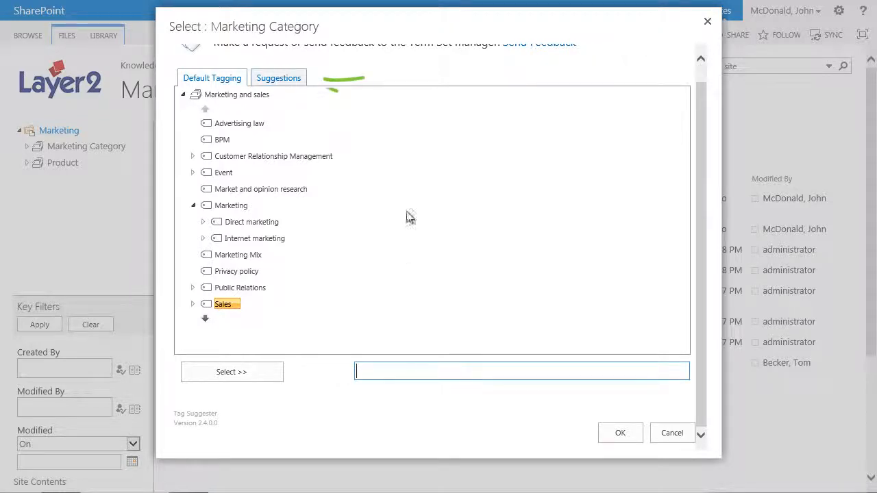
Apply the suggested terms Direct marketing, Marketing and Sales to the document's Marketing Category and check in the document.
left_click(280, 79)
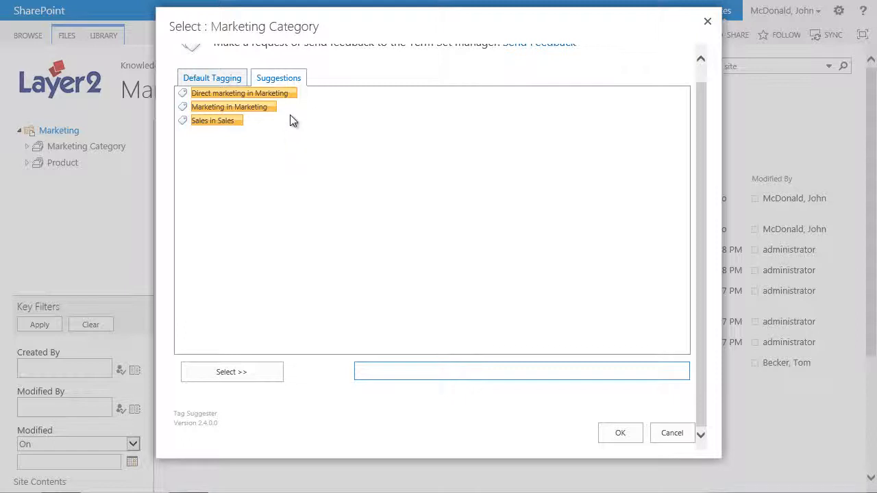
left_click(283, 94)
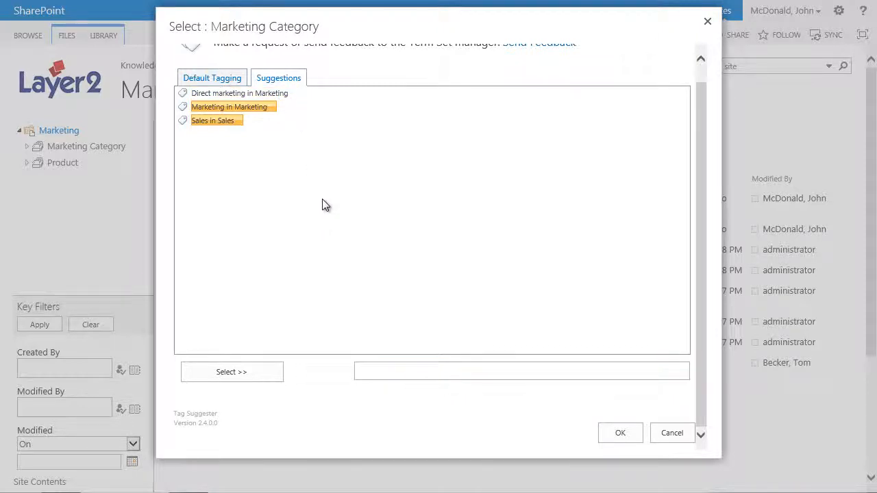
left_click(285, 96)
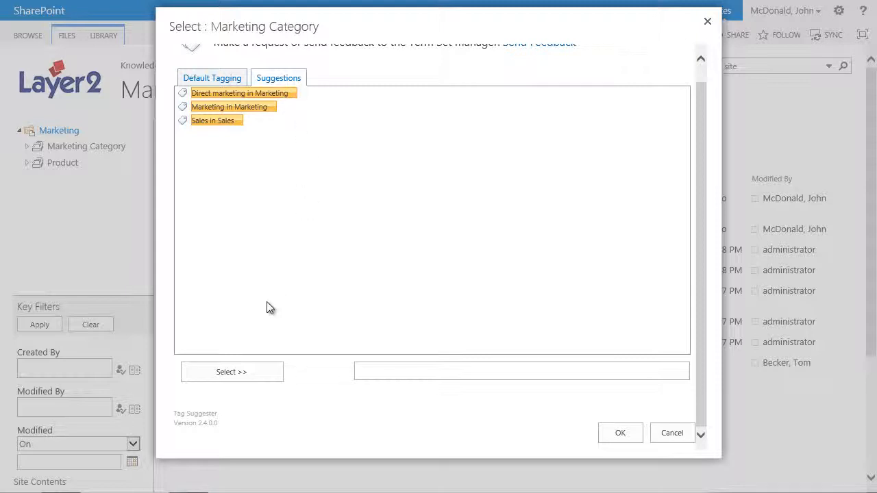
left_click(224, 378)
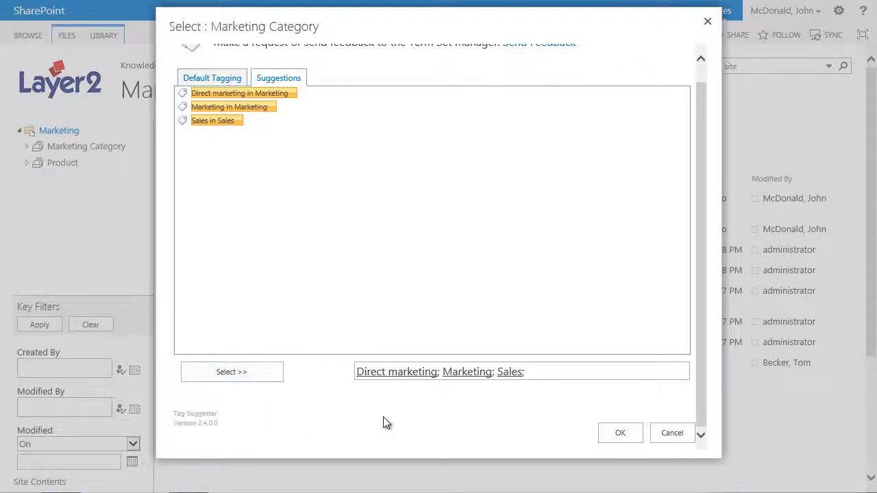
left_click(625, 433)
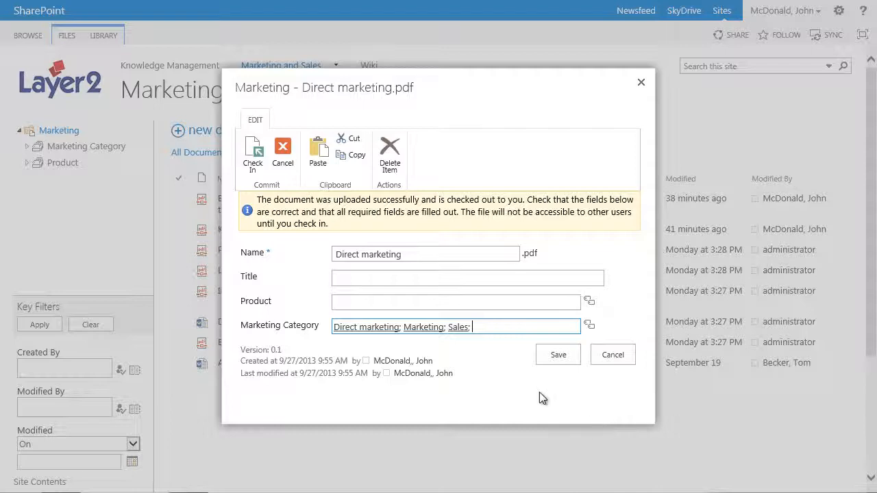
left_click(255, 169)
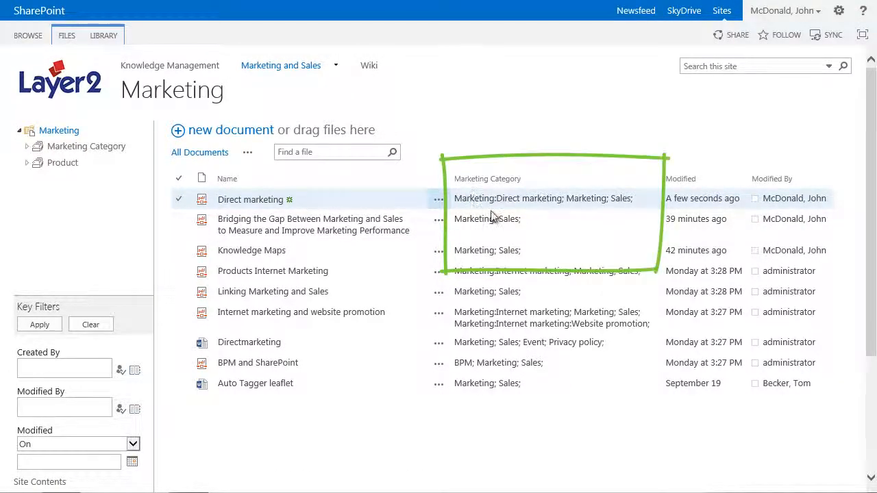
left_click(514, 223)
left_click(563, 241)
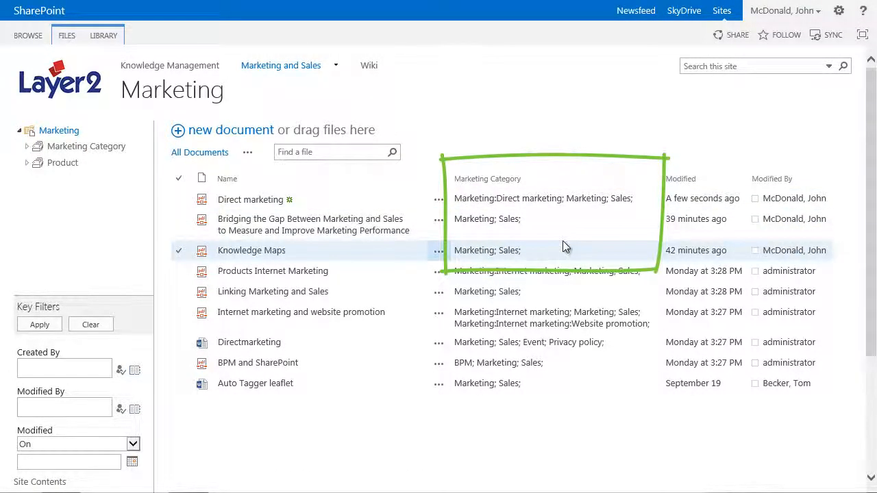